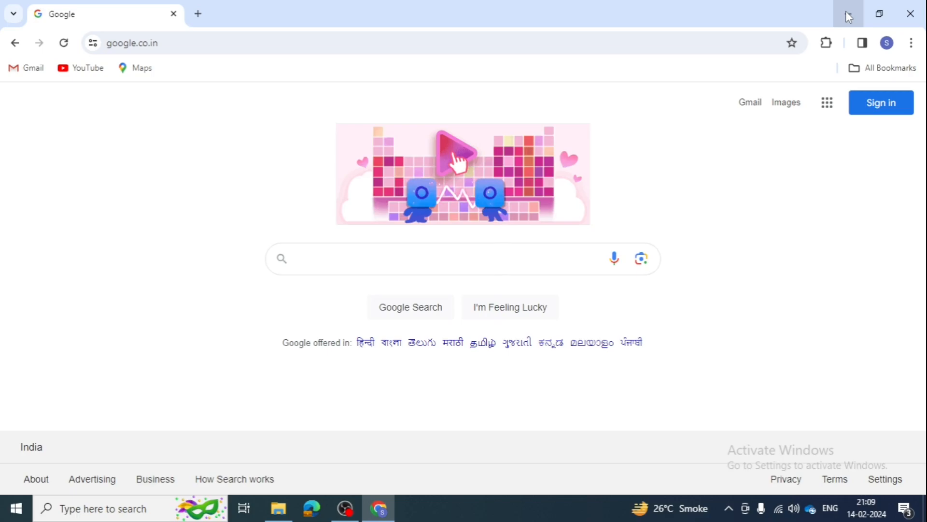
Open github.com and sign in with the account's e-mail address and password
text(github.com)
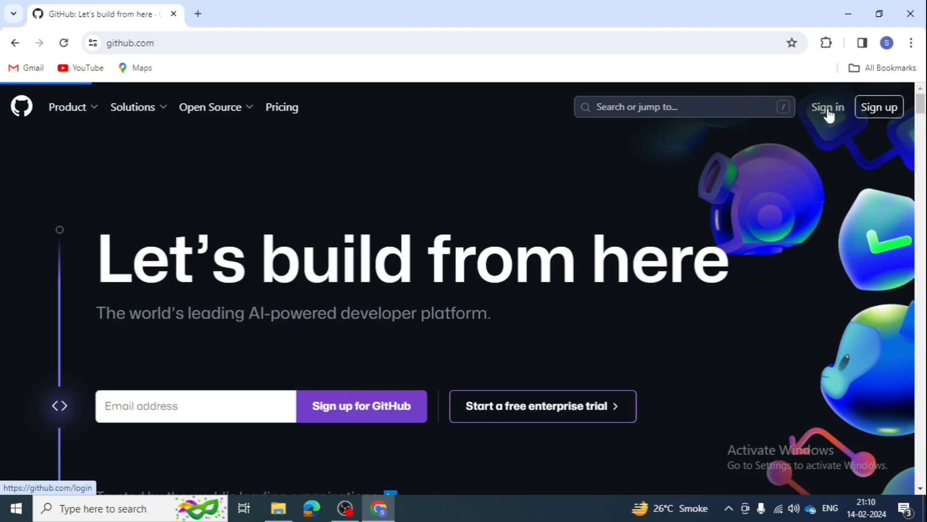
click(828, 112)
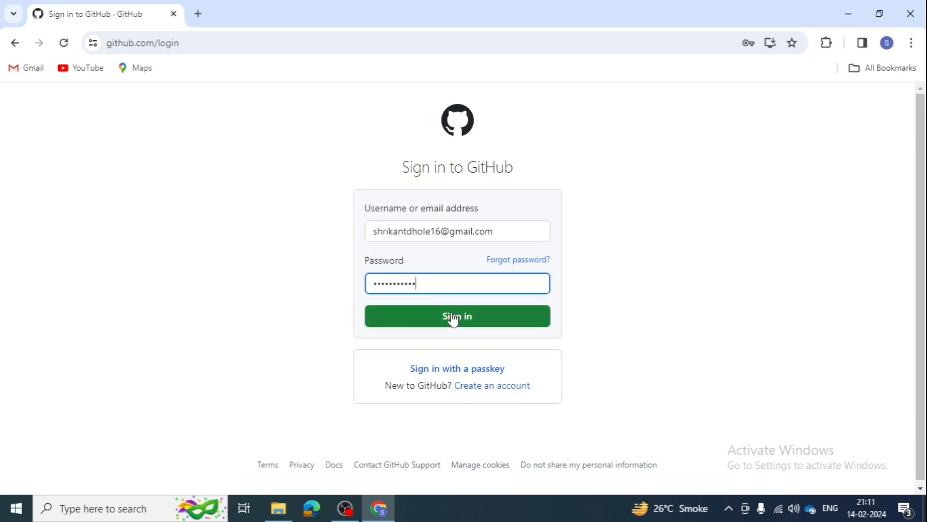
click(452, 316)
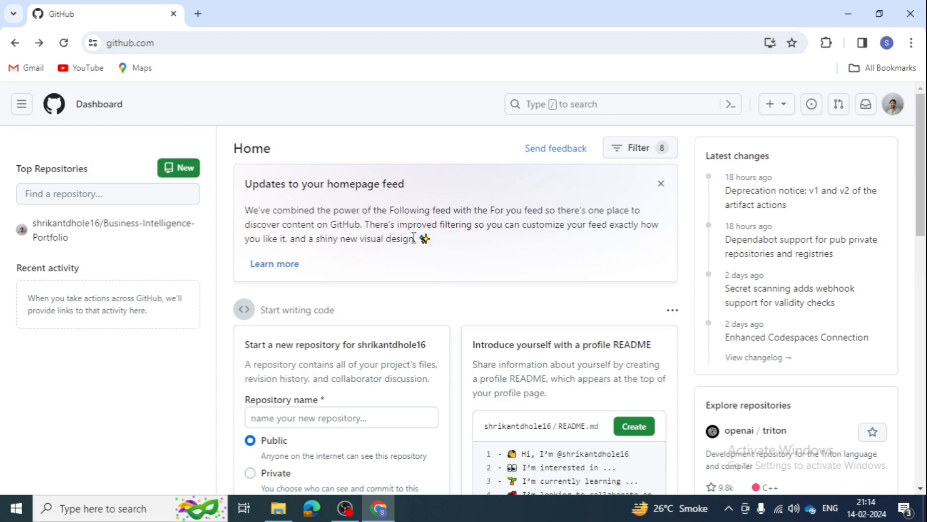
scroll(414, 238, down, 1)
scroll(414, 247, down, 1)
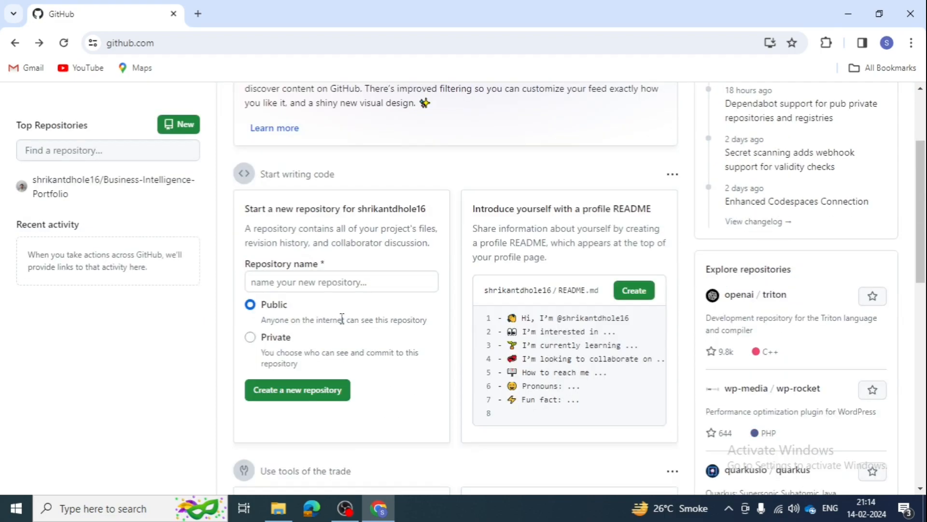
click(275, 283)
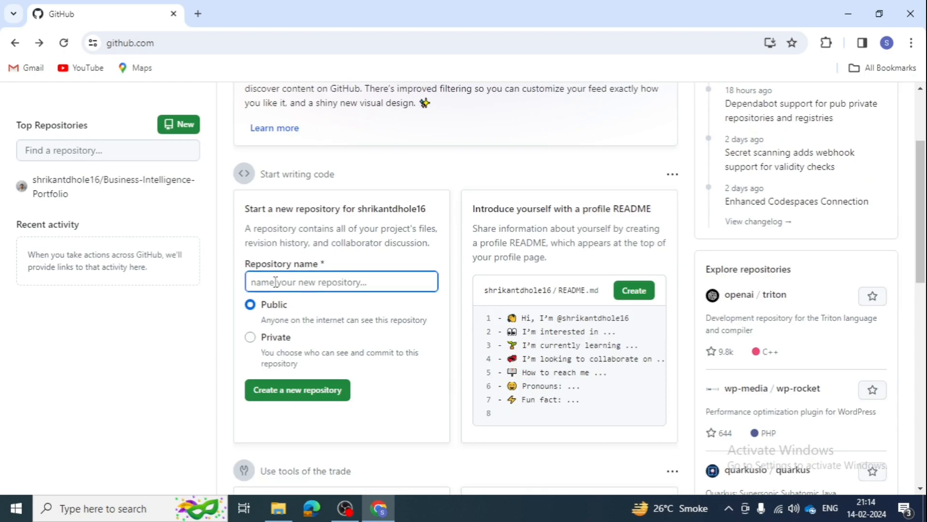
scroll(345, 268, up, 3)
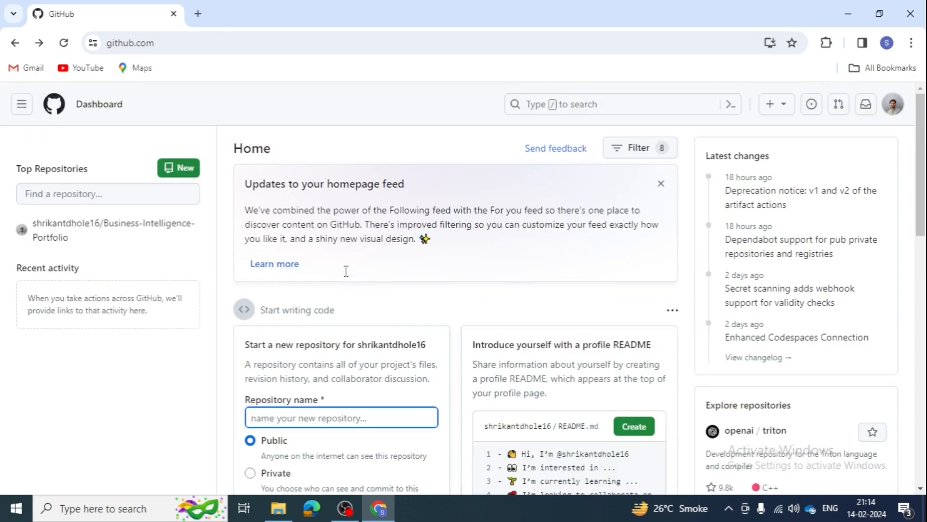
Start a new repository and name it "Power BI Project 1"
click(192, 177)
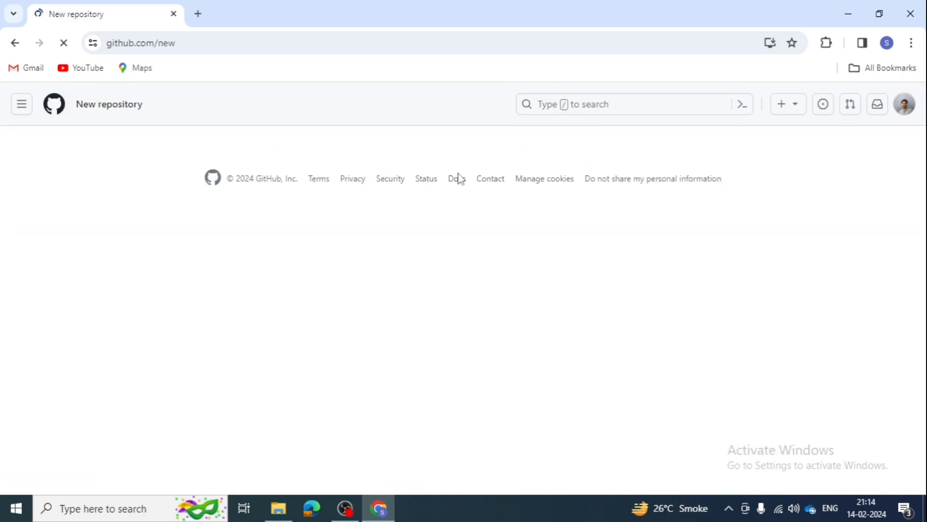
click(372, 274)
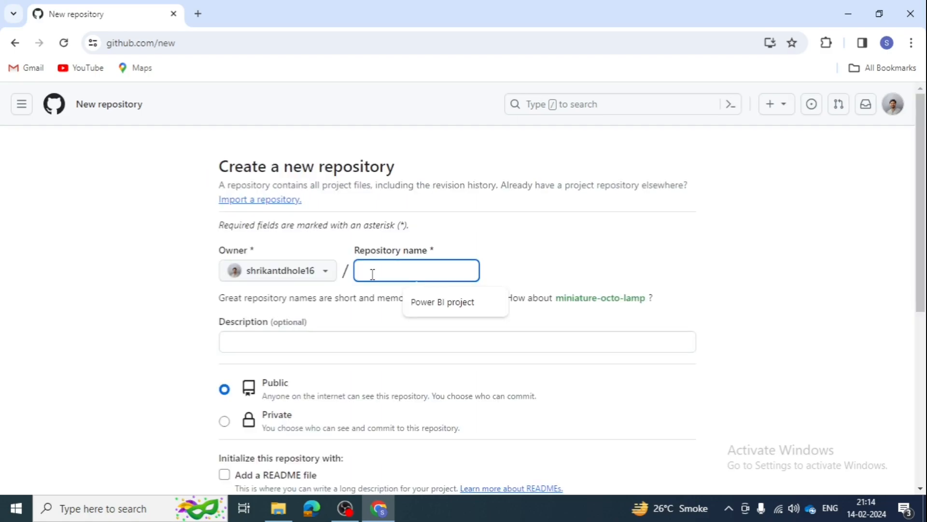
text(Power BI )
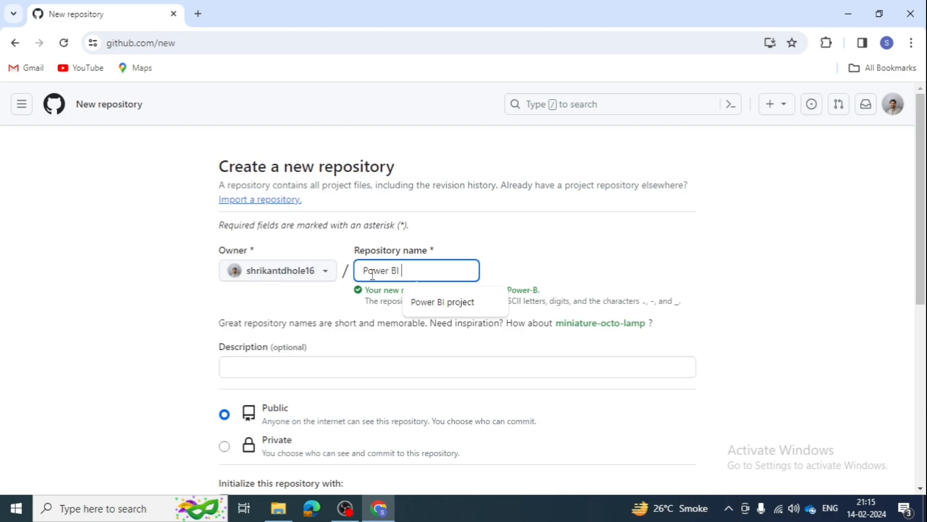
text(Project 1)
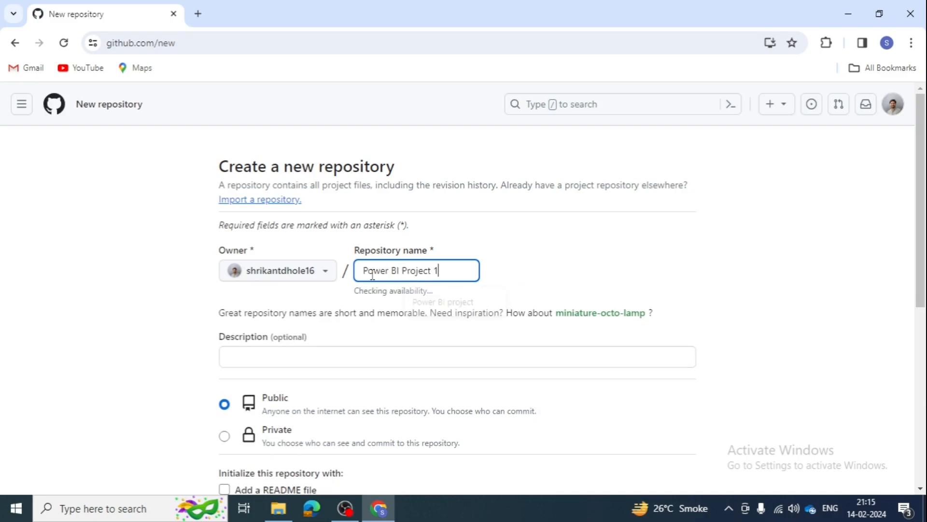
Include a README file and create the public repository
scroll(246, 338, down, 4)
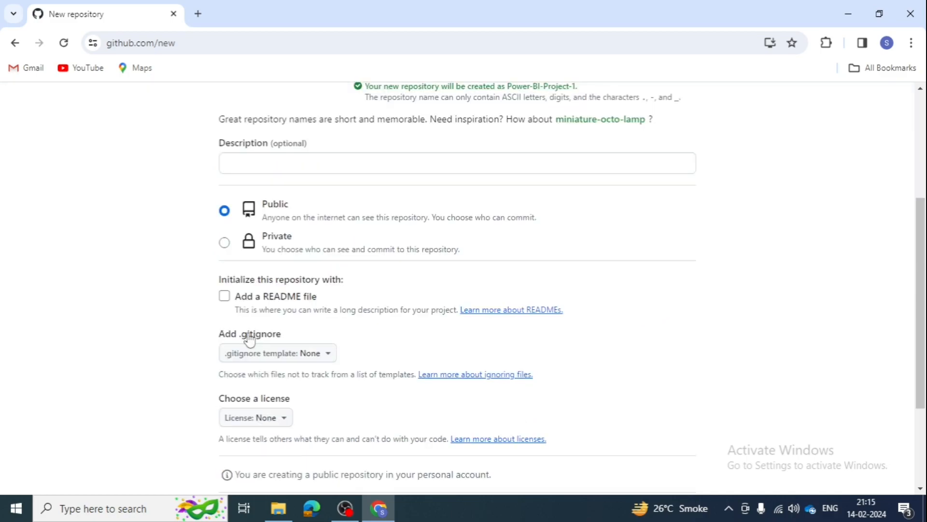
click(237, 302)
scroll(464, 297, down, 3)
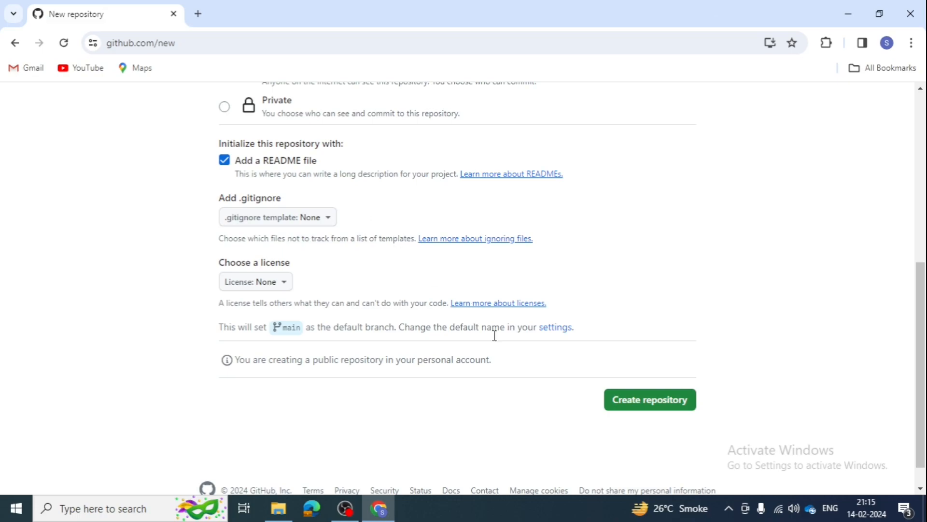
click(638, 400)
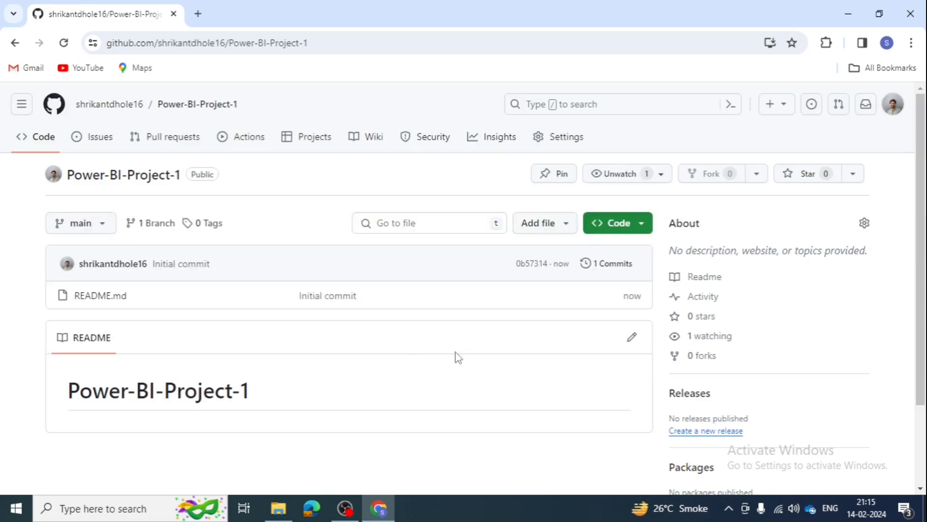
Add the line "This is prject blah" below the README heading and commit the change directly to the main branch
click(632, 338)
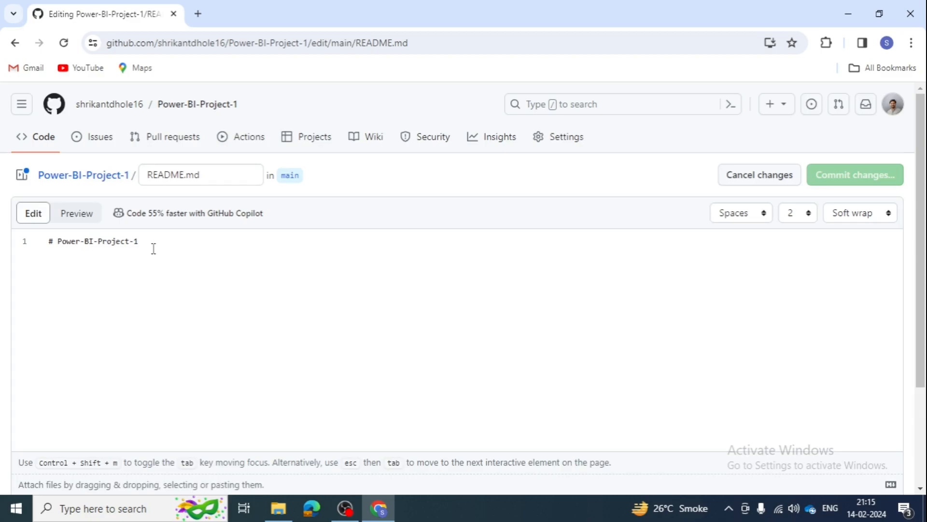
key(Return)
text(This is prject blah)
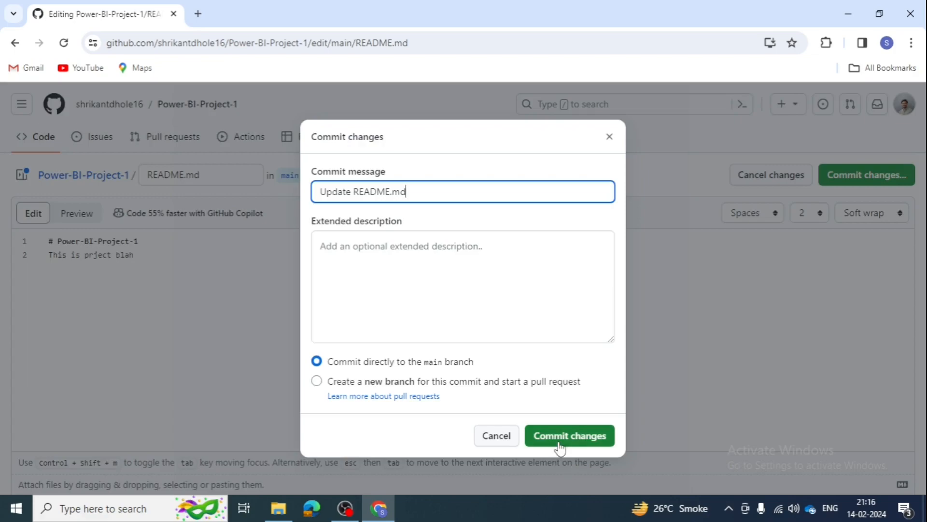
click(558, 442)
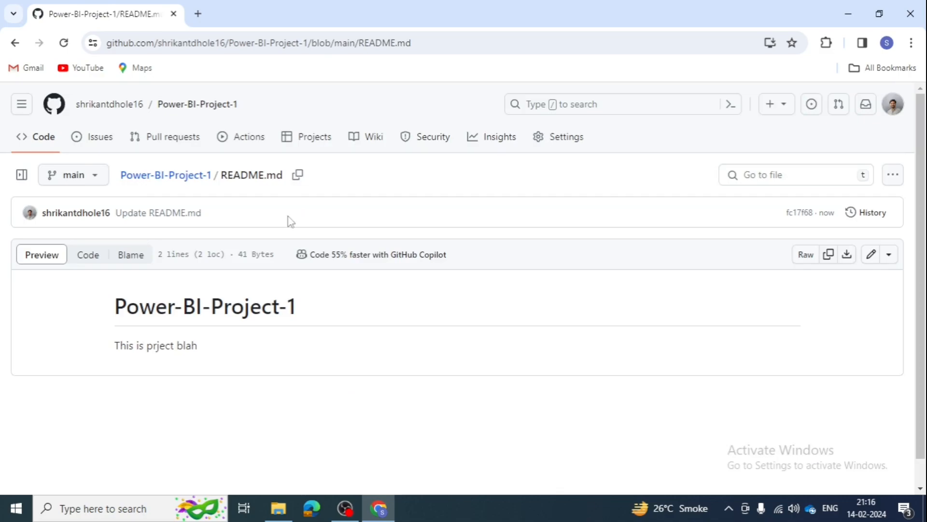
Return to the Power-BI-Project-1 repository and choose "Sales data Analysis First Project" and "RegionSalesData" from Downloads for upload
click(158, 177)
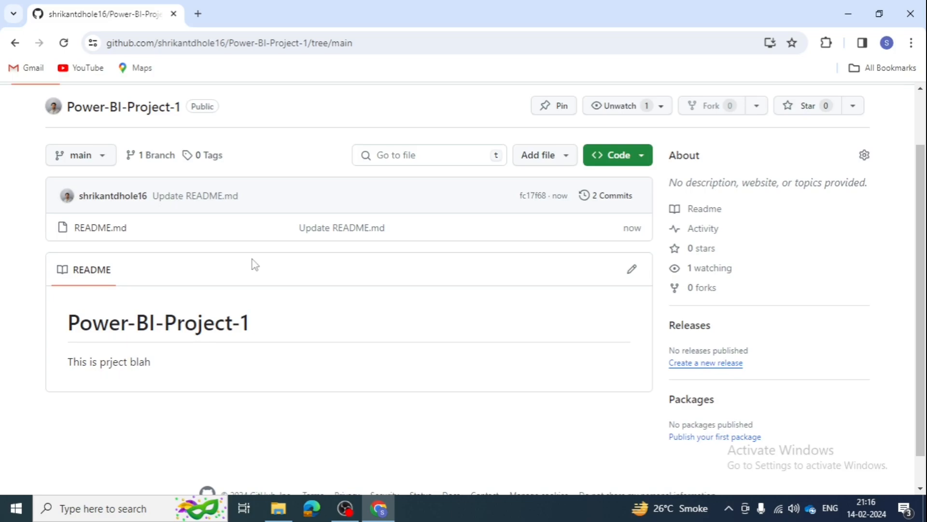
scroll(255, 265, up, 2)
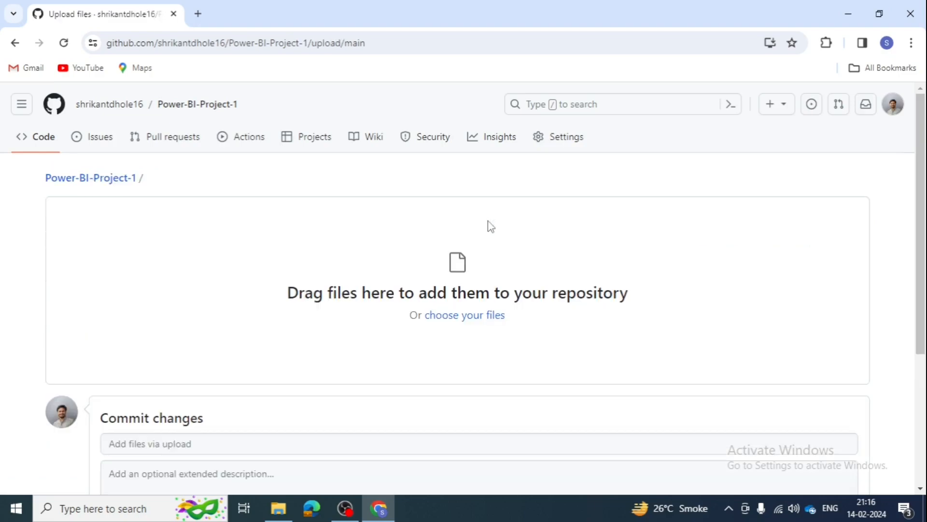
click(464, 316)
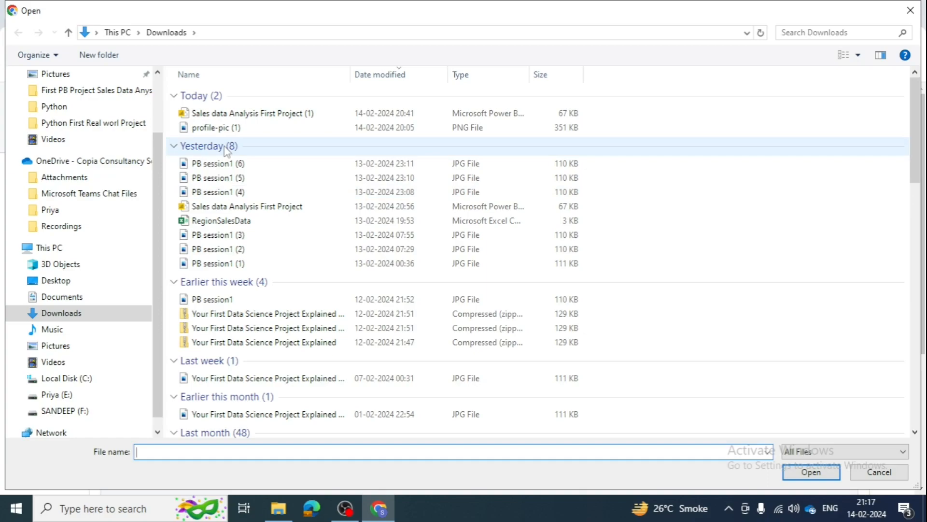
click(231, 206)
ctrl+click(231, 221)
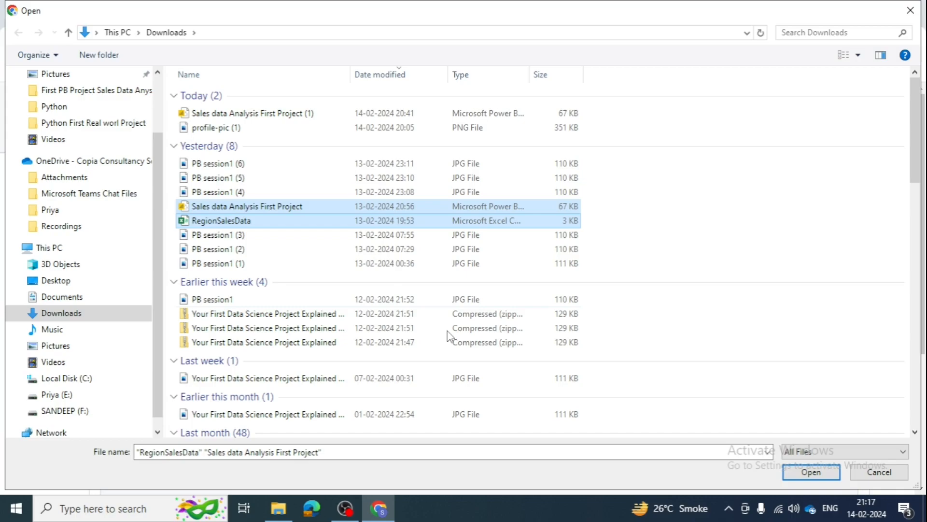
key(Return)
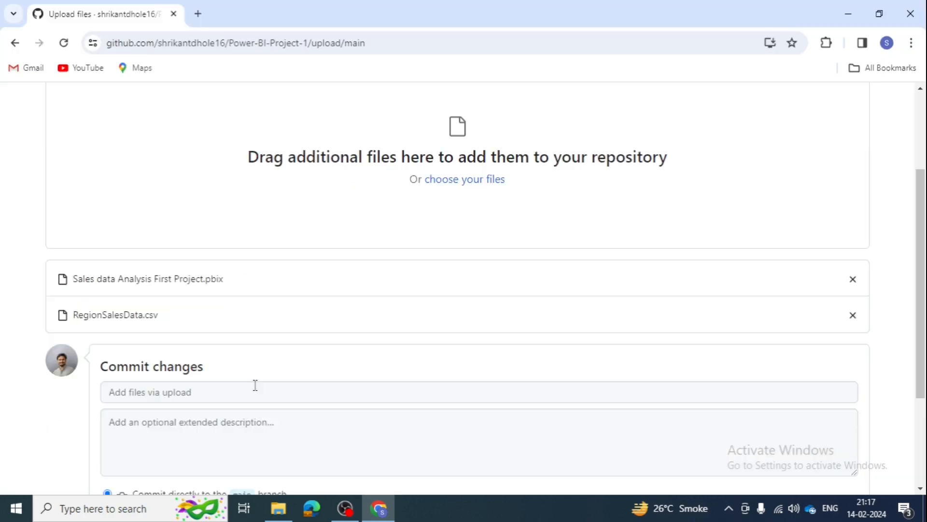
Commit the two uploaded files directly to the main branch
scroll(261, 386, down, 1)
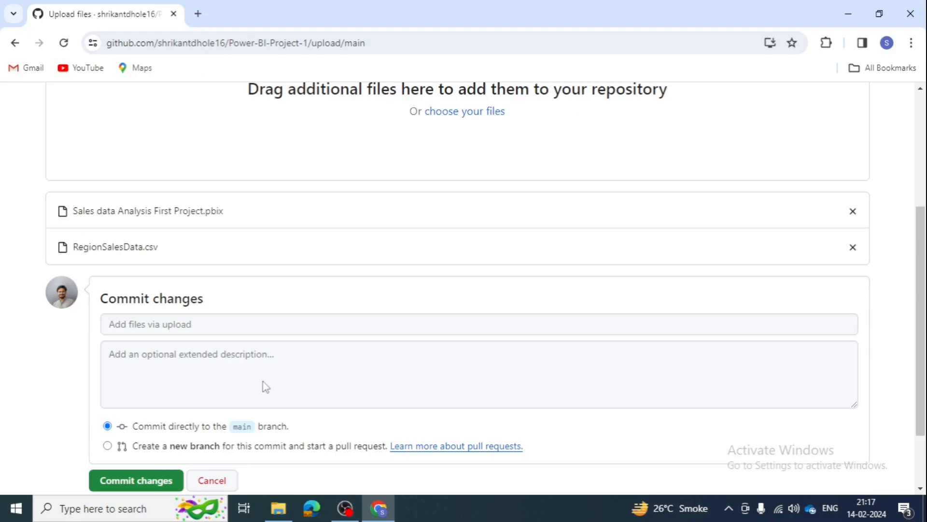
scroll(265, 387, down, 1)
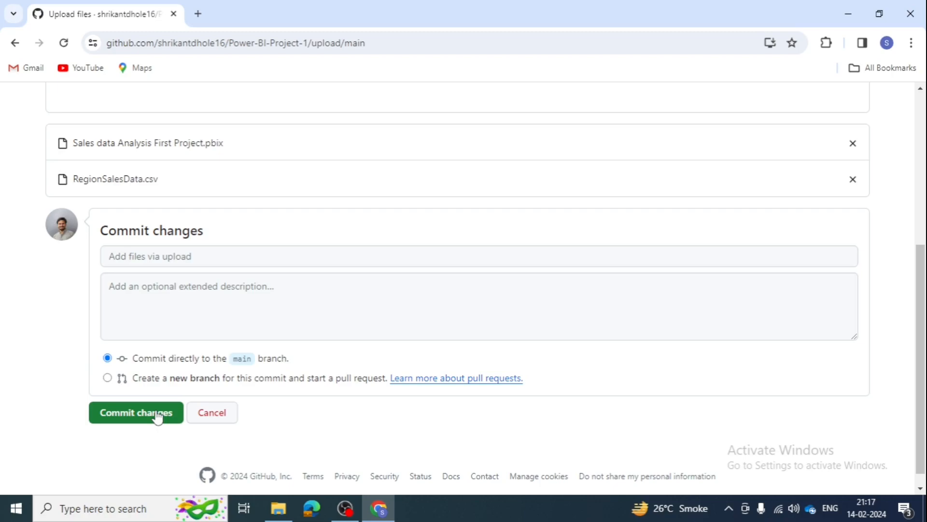
click(157, 416)
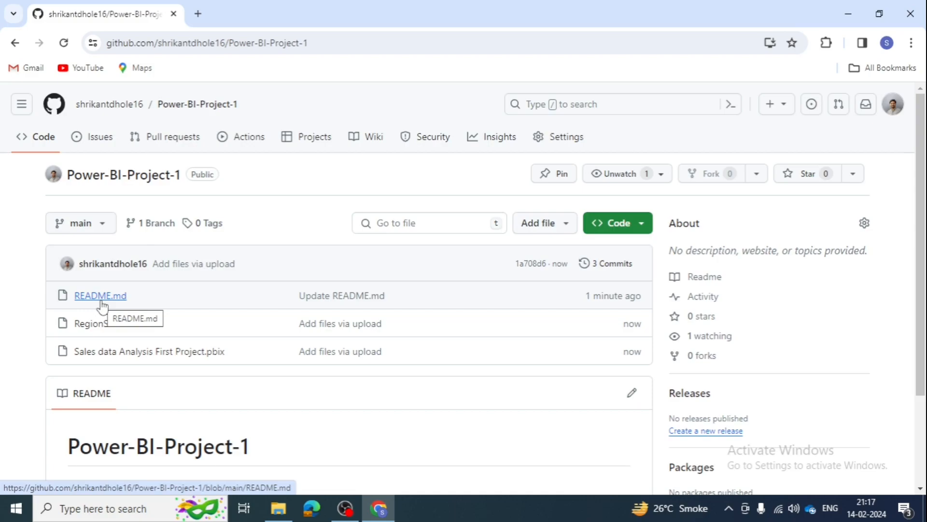
Review the repository's file list and README, and select the repository's web address
scroll(411, 372, down, 3)
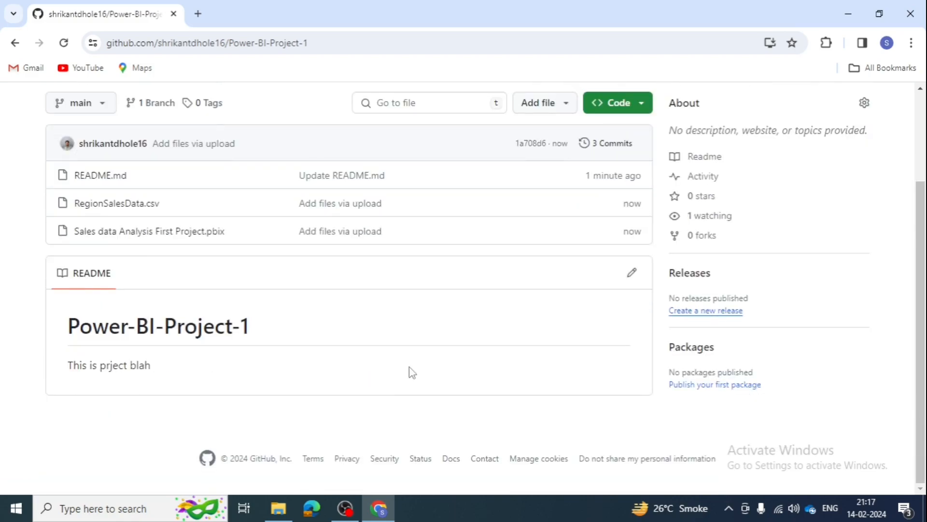
scroll(293, 292, up, 1)
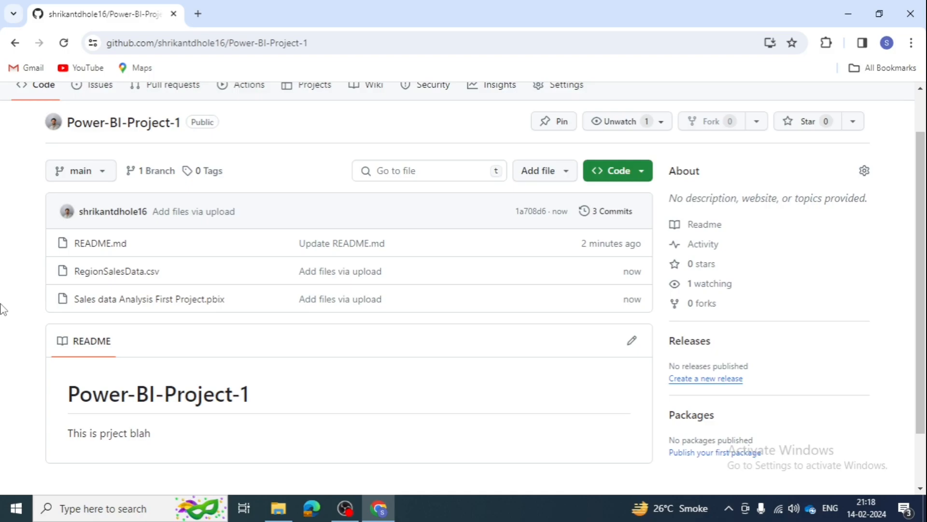
click(334, 47)
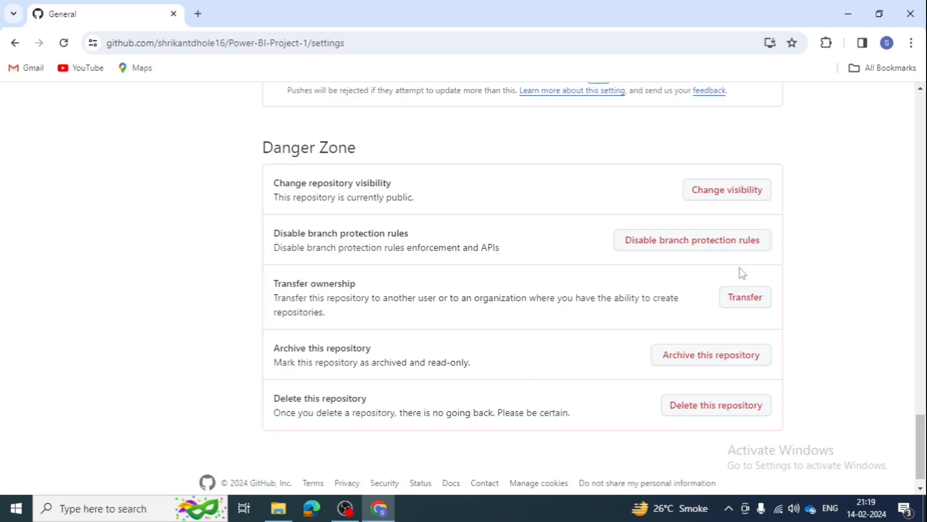
Start deleting the Power-BI-Project-1 repository, enter "ok" as the confirmation, and select the required confirmation phrase
scroll(571, 405, down, 1)
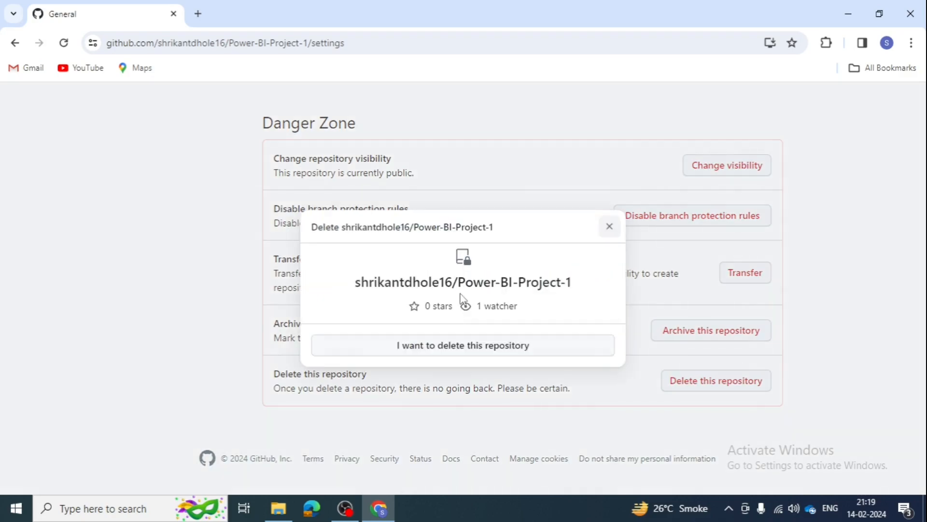
click(375, 353)
text(ok)
drag(388, 314, 520, 318)
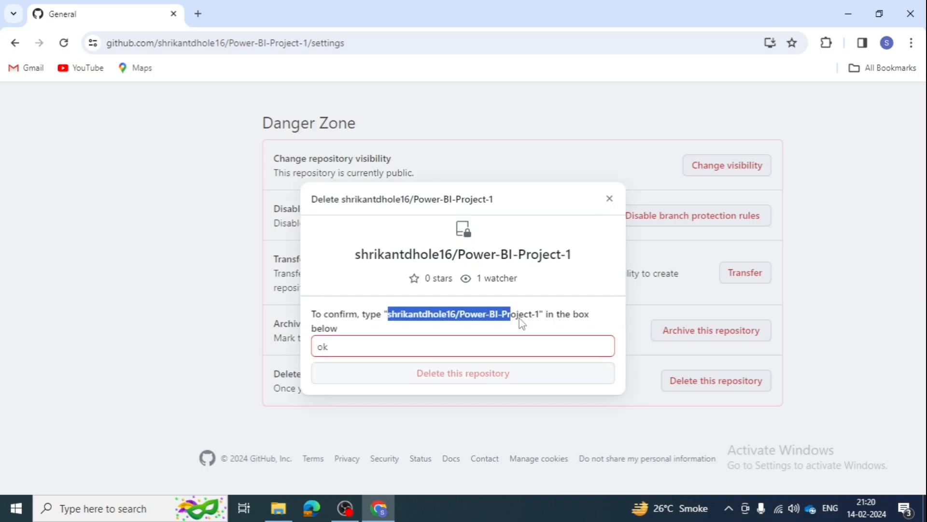